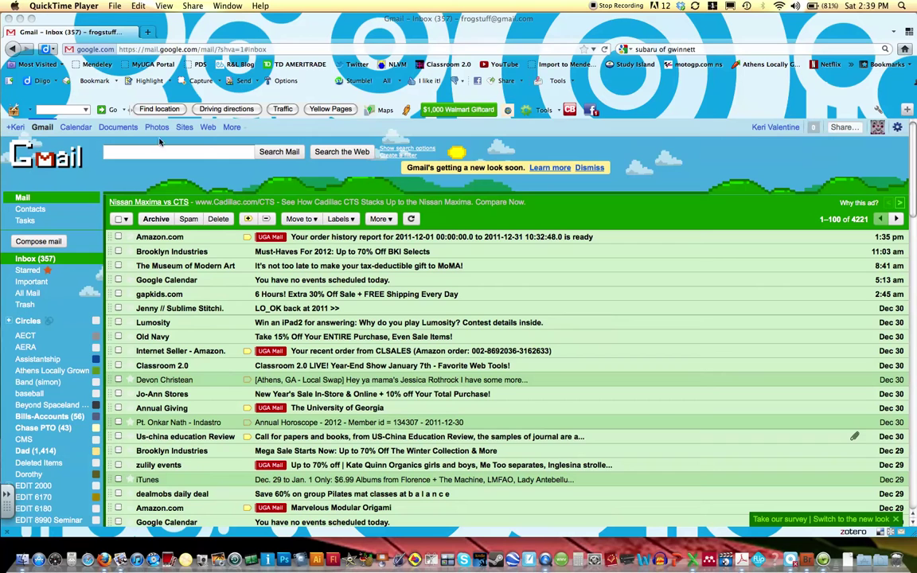
# Open Google Sites in a new browser tab and start creating a new site
pyautogui.click(186, 131)
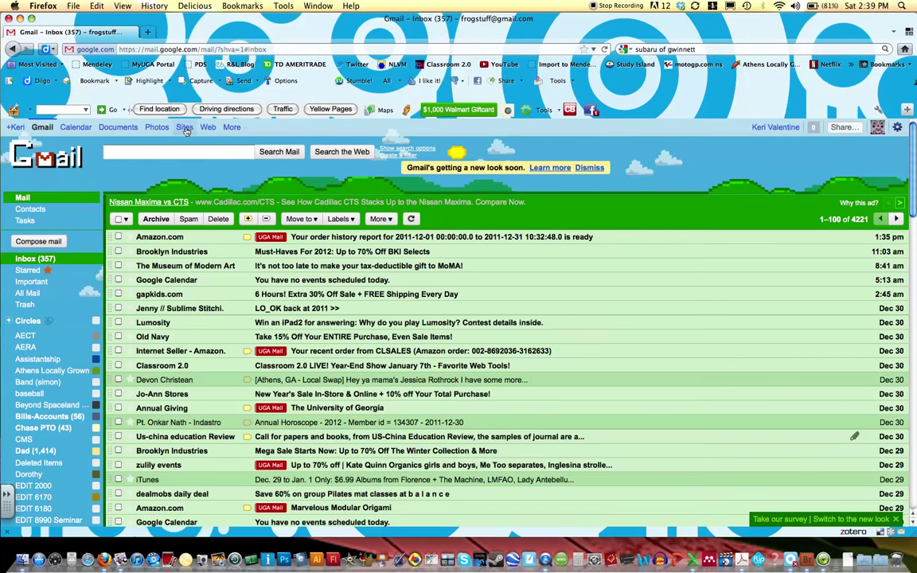
pyautogui.click(184, 129)
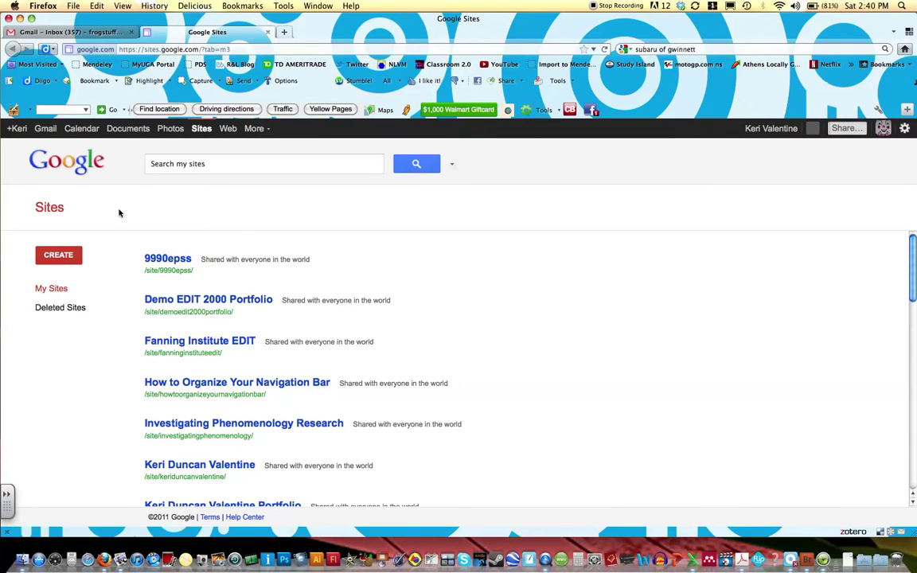
pyautogui.click(57, 254)
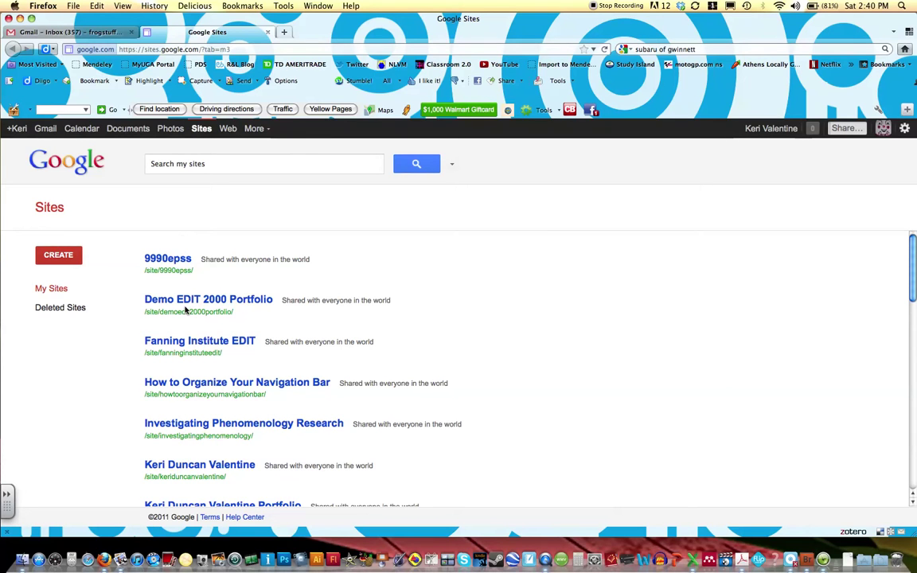
# Choose the Blank template and enter the site name: the owner's name followed by 'Portfolio Site 8'
pyautogui.click(63, 256)
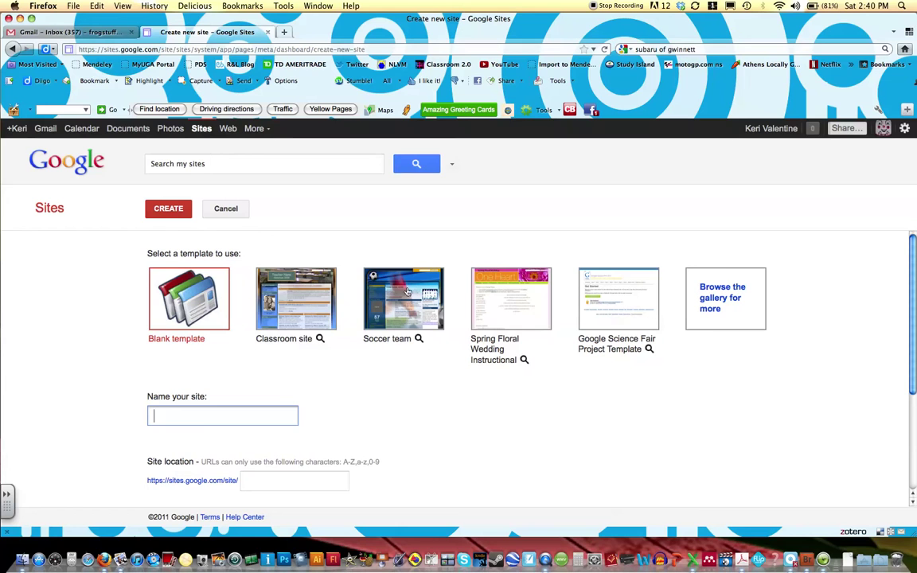
pyautogui.click(183, 309)
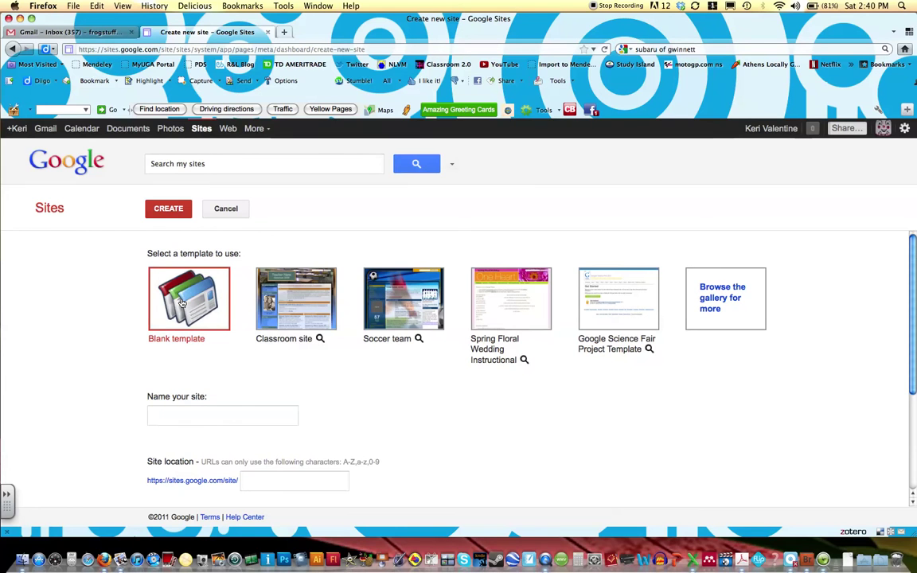
pyautogui.click(185, 412)
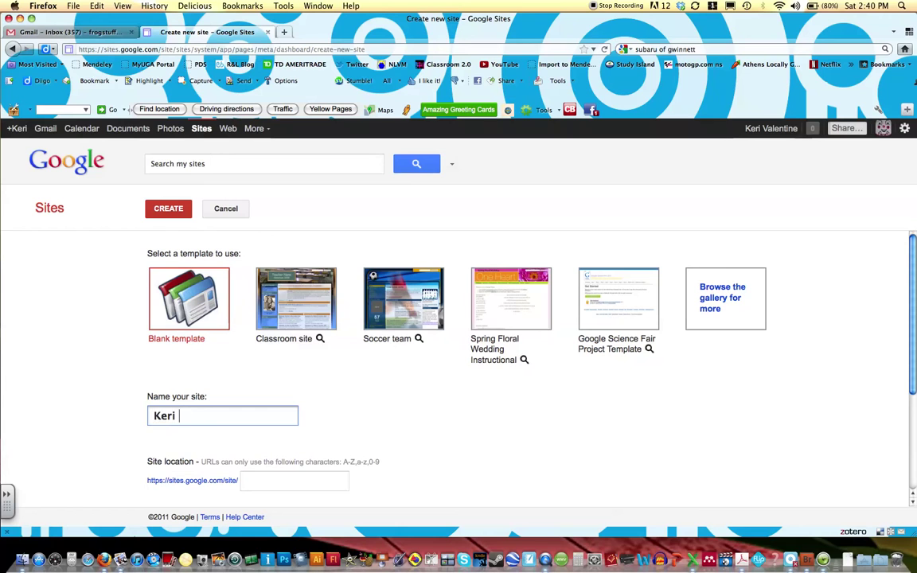
pyautogui.write('Valentine Portfolio')
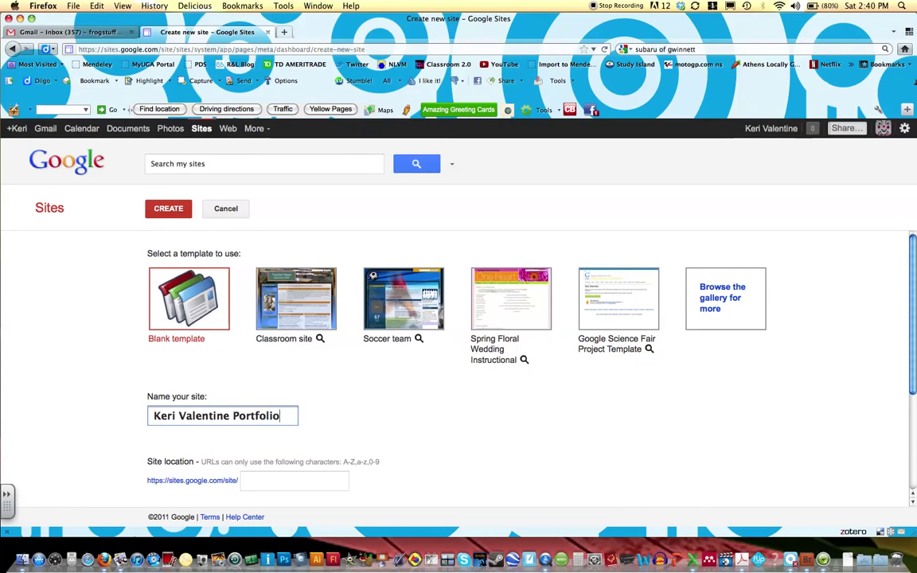
pyautogui.write(' Site')
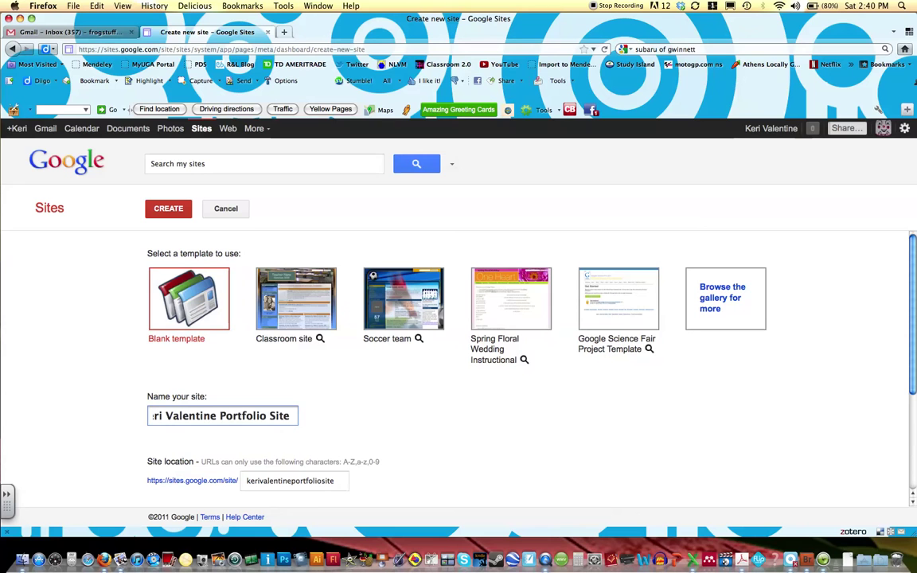
pyautogui.write(' 8')
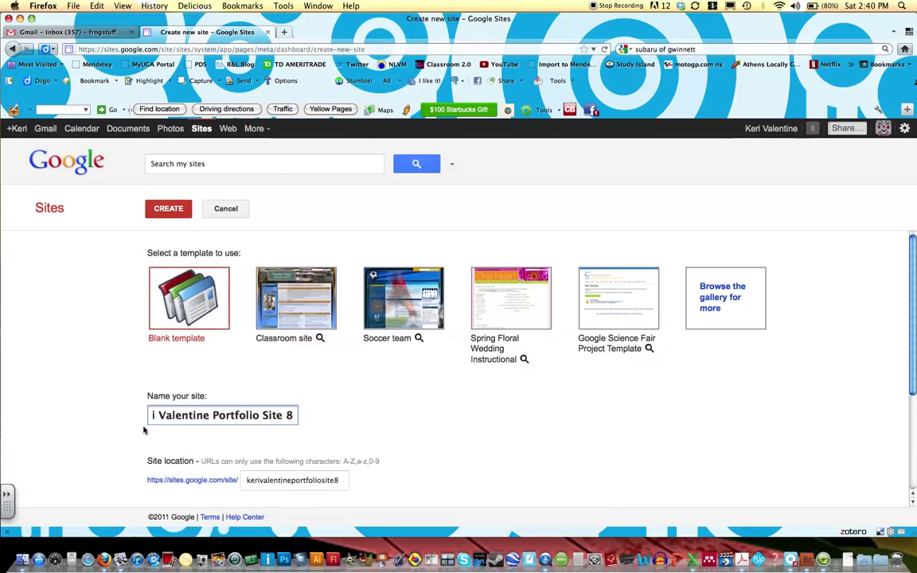
pyautogui.scroll(-3, 144, 430)
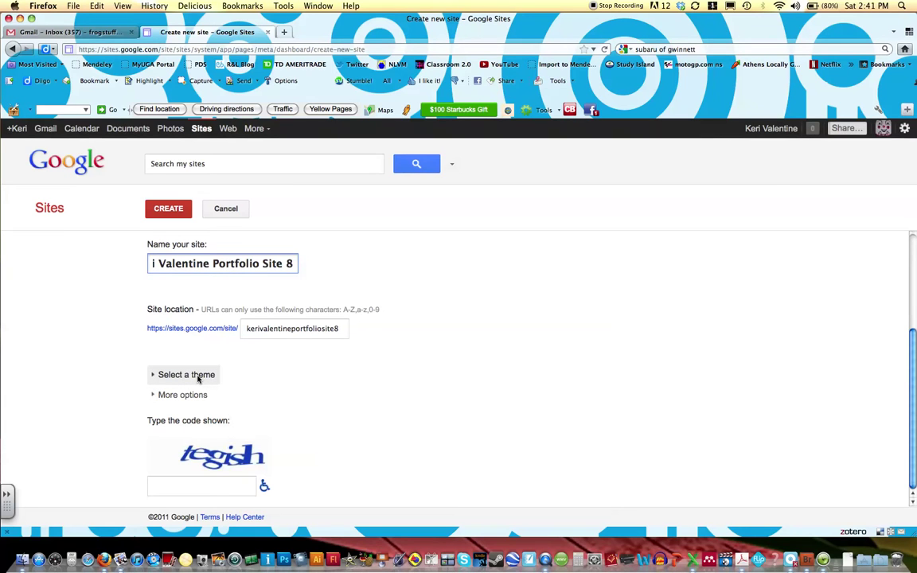
# Expand the theme thumbnails and pick the Garden theme
pyautogui.click(198, 376)
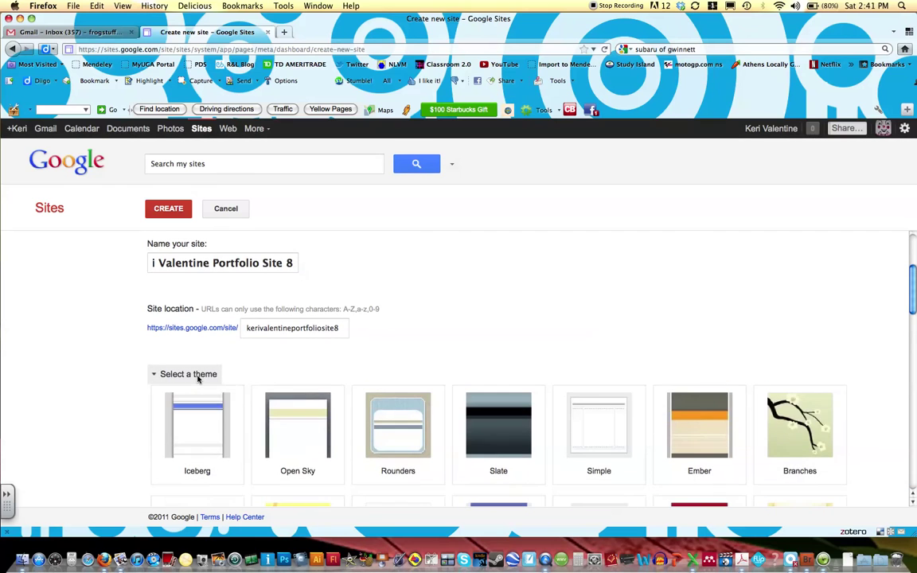
pyautogui.scroll(-3, 293, 358)
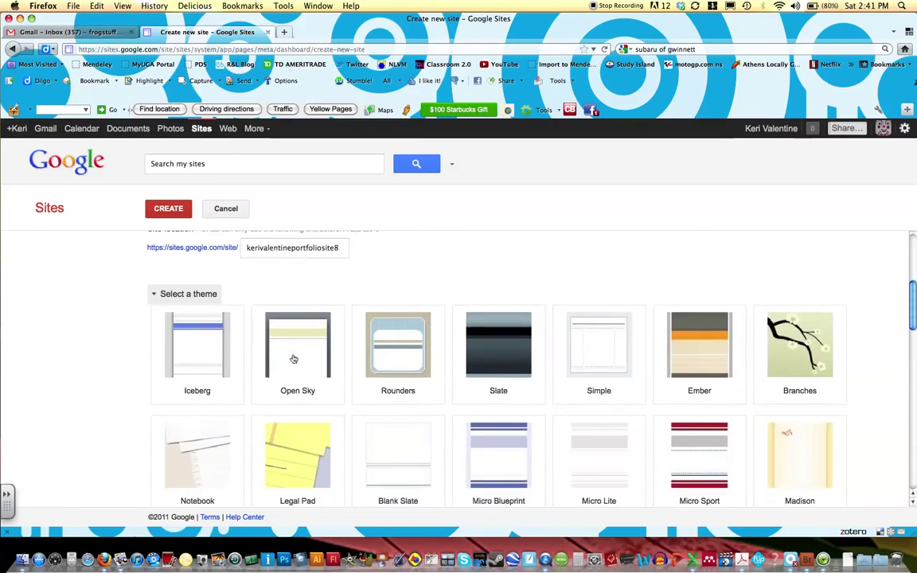
pyautogui.scroll(-5, 293, 359)
pyautogui.scroll(-5, 360, 370)
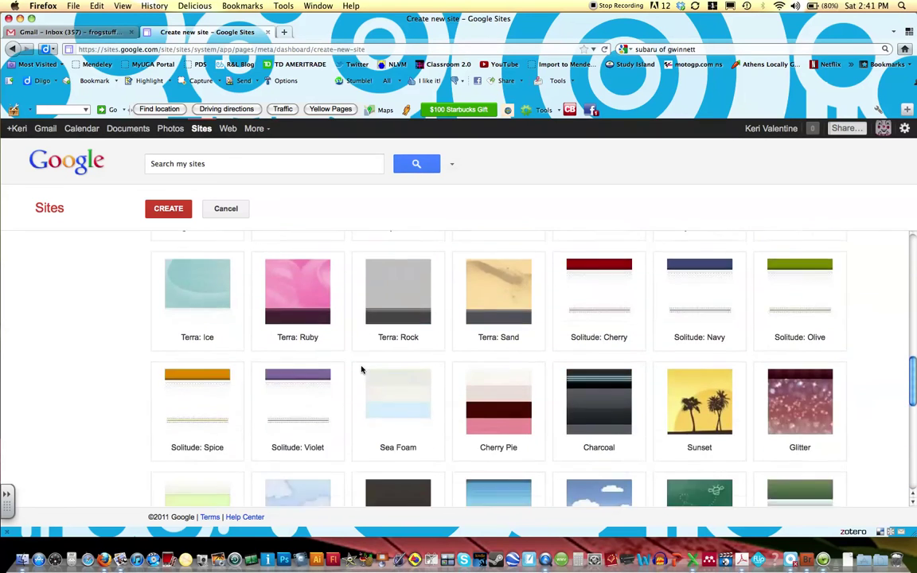
pyautogui.scroll(-10, 361, 370)
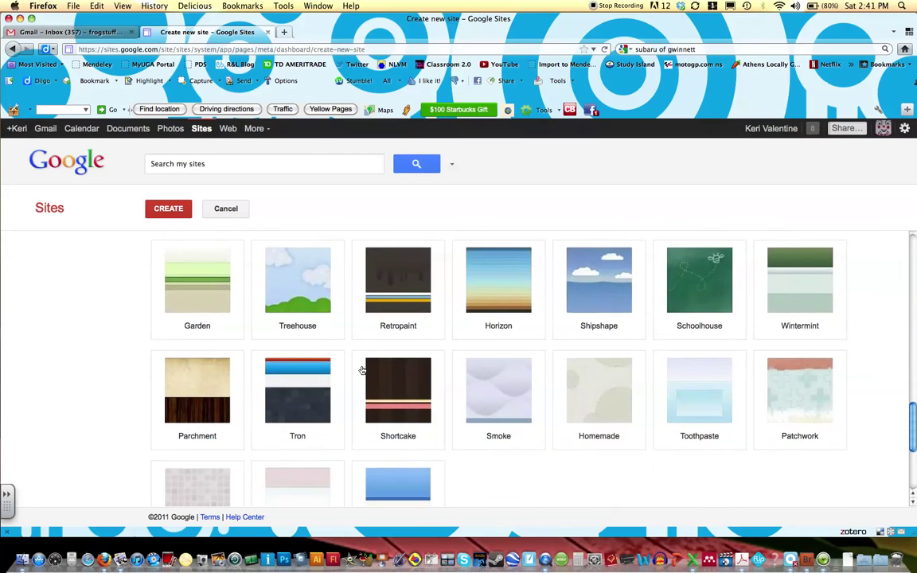
pyautogui.scroll(2, 362, 370)
pyautogui.click(207, 346)
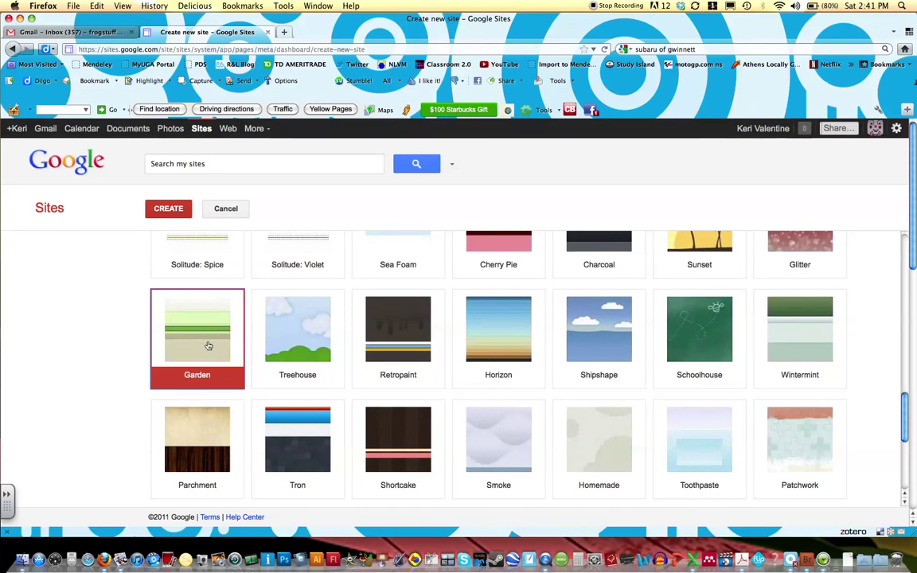
pyautogui.scroll(-10, 207, 346)
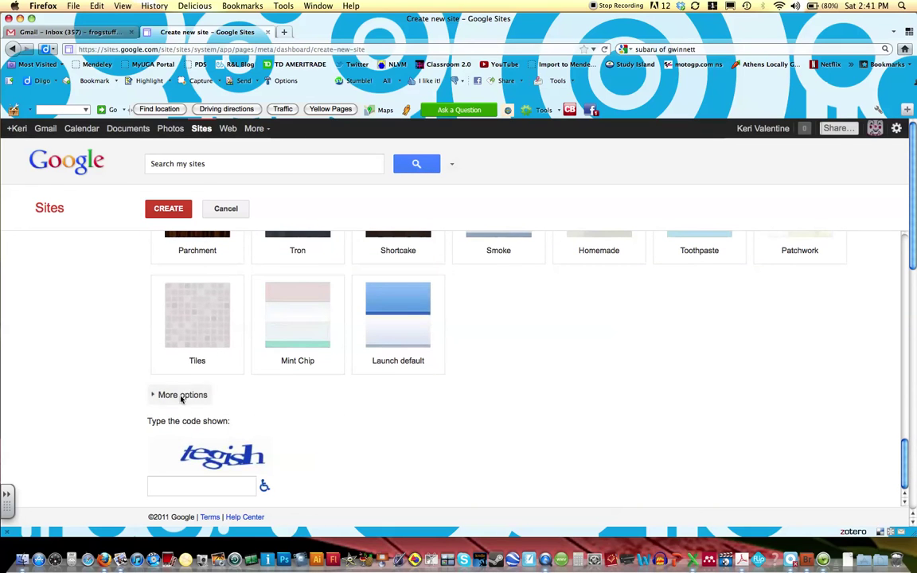
# Enter the verification code and create the portfolio site
pyautogui.click(190, 484)
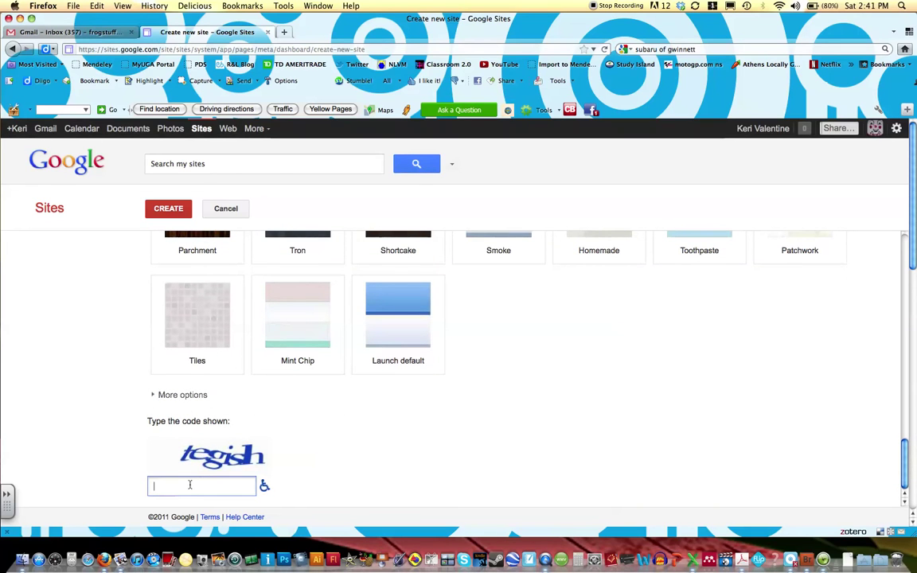
pyautogui.write('teg')
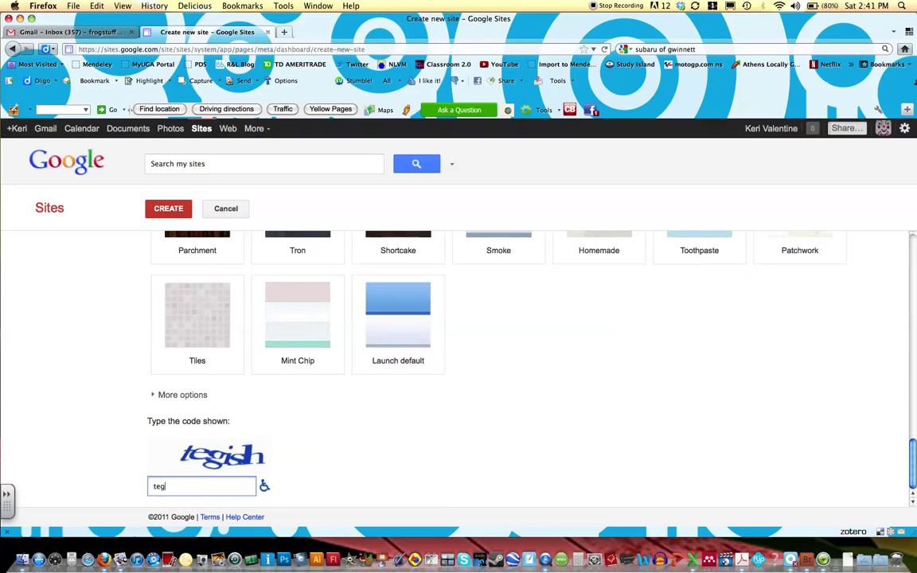
pyautogui.write('ish')
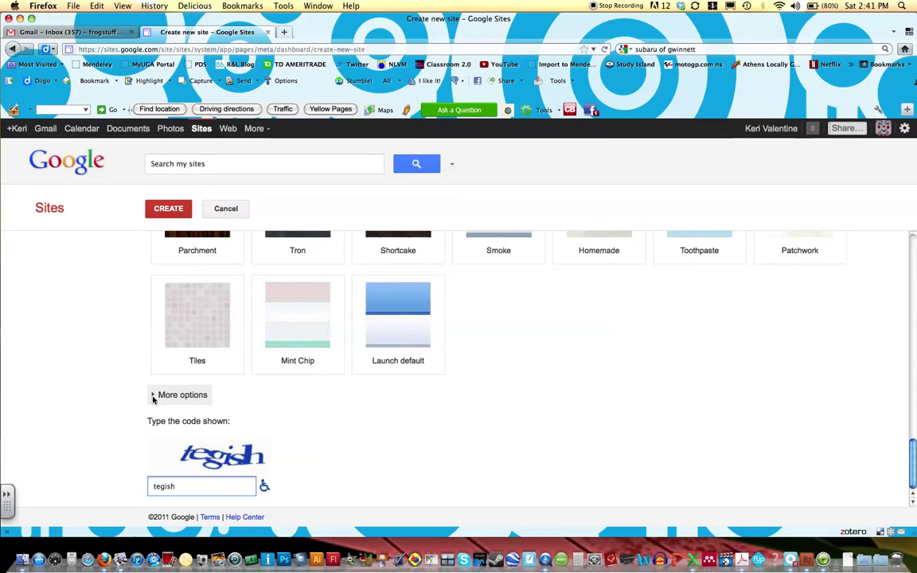
pyautogui.click(171, 210)
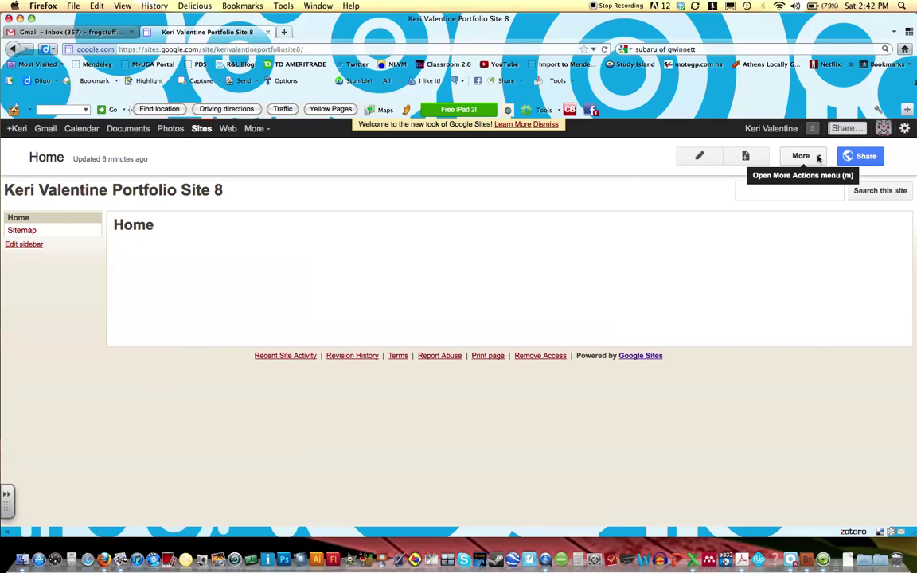
pyautogui.click(817, 158)
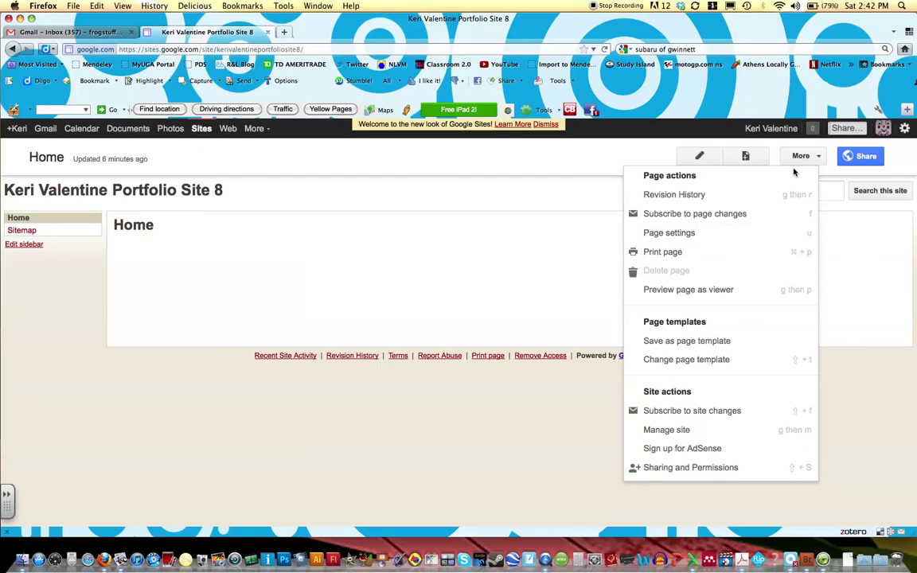
pyautogui.click(589, 170)
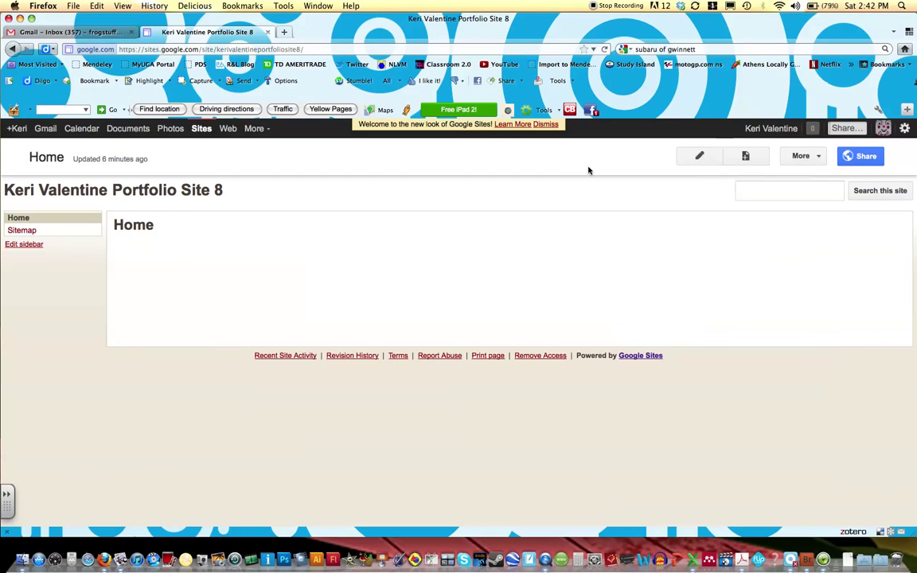
# Edit the Home page body to read 'What you hope to learn in EDIT 2000 this semester.' with two blank lines above
pyautogui.click(706, 158)
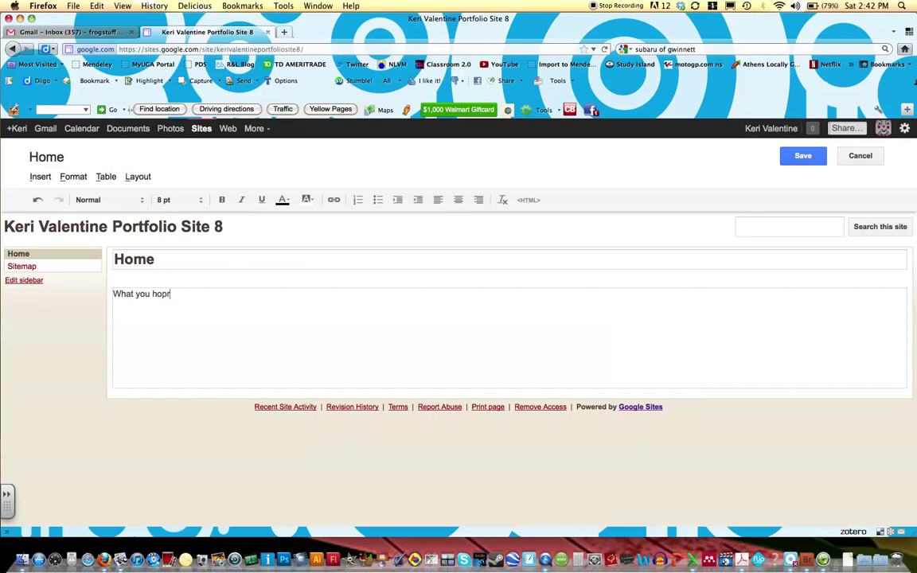
pyautogui.write('e to learnin')
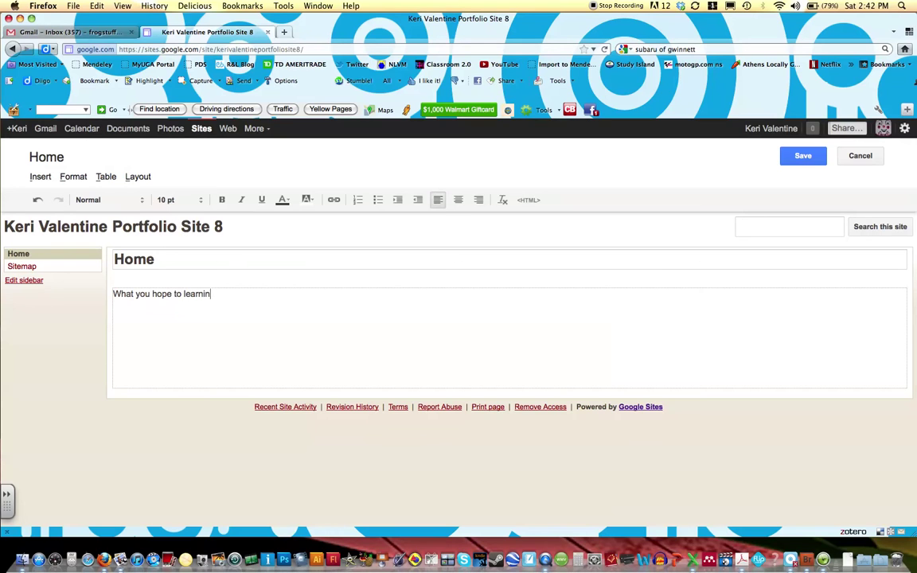
pyautogui.press('BackSpace')
pyautogui.press('BackSpace')
pyautogui.write(' in EDIT 2000 this semester.')
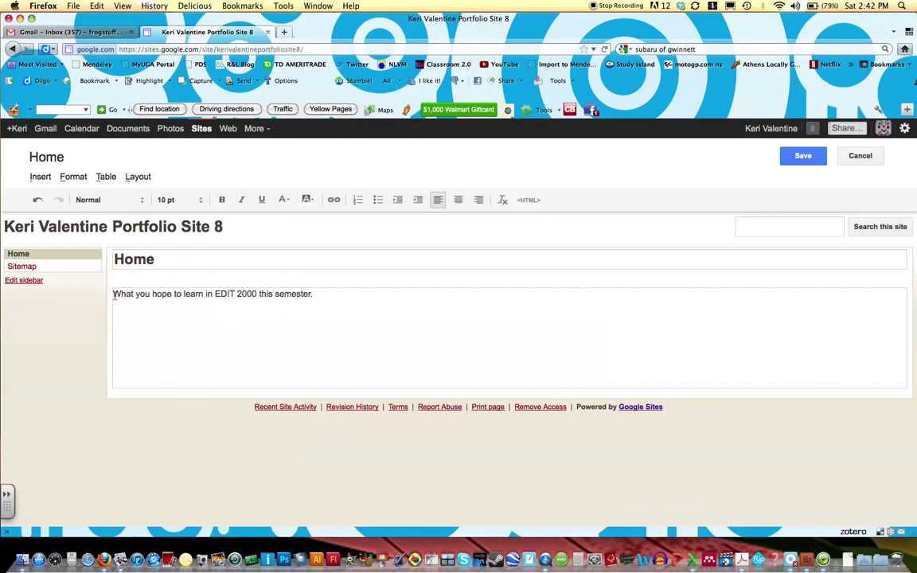
pyautogui.press('Return')
pyautogui.press('Return')
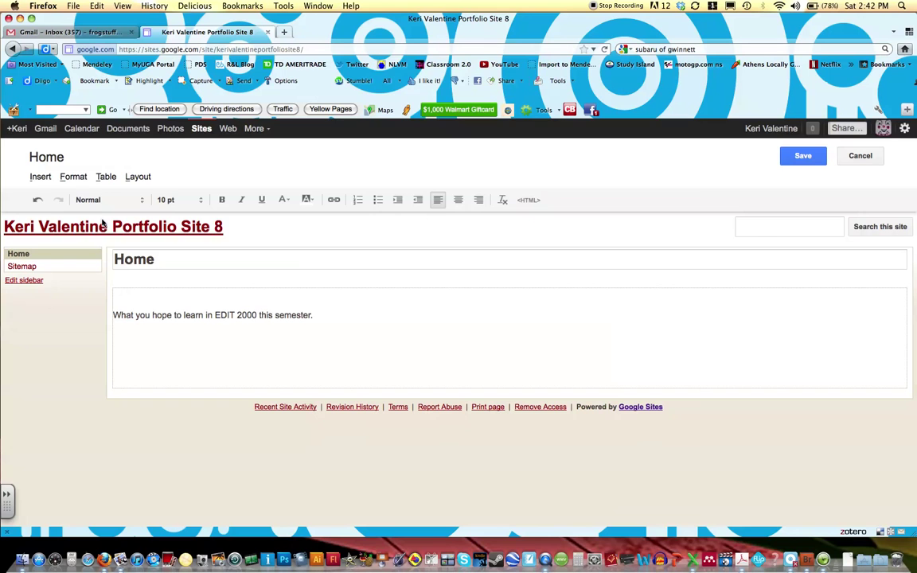
# Add an image to the page, uploading the dog photo from the computer
pyautogui.click(41, 177)
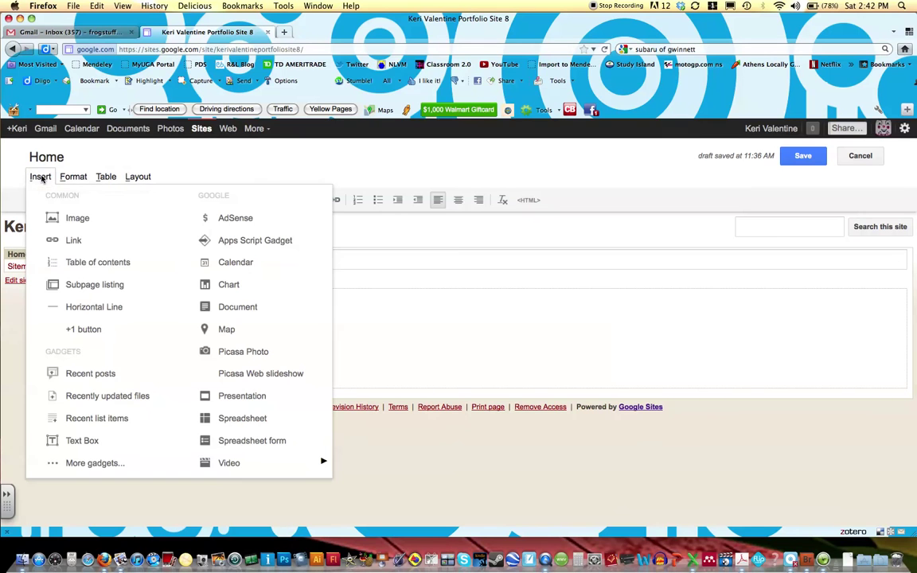
pyautogui.click(74, 220)
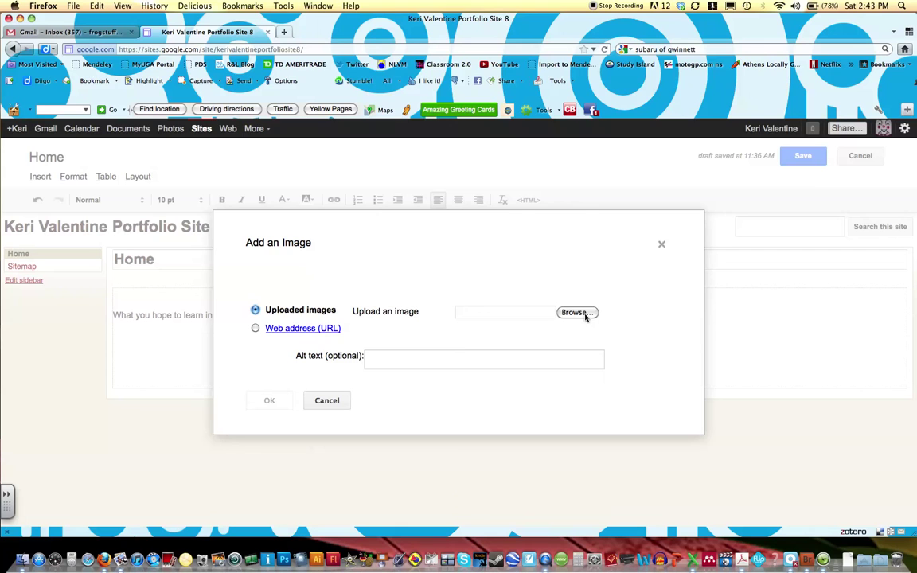
pyautogui.click(585, 316)
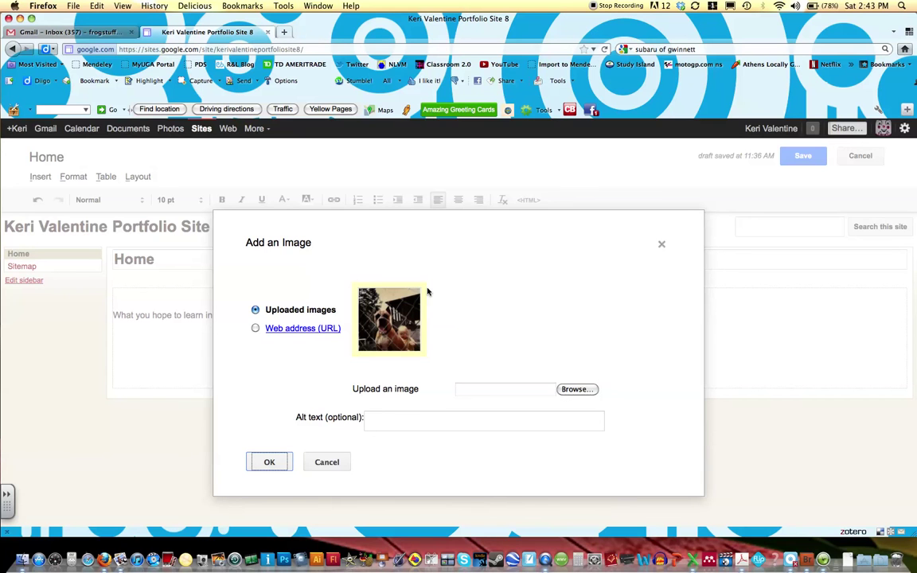
# Insert the uploaded dog photo into the page and set it to medium (M) size
pyautogui.click(269, 462)
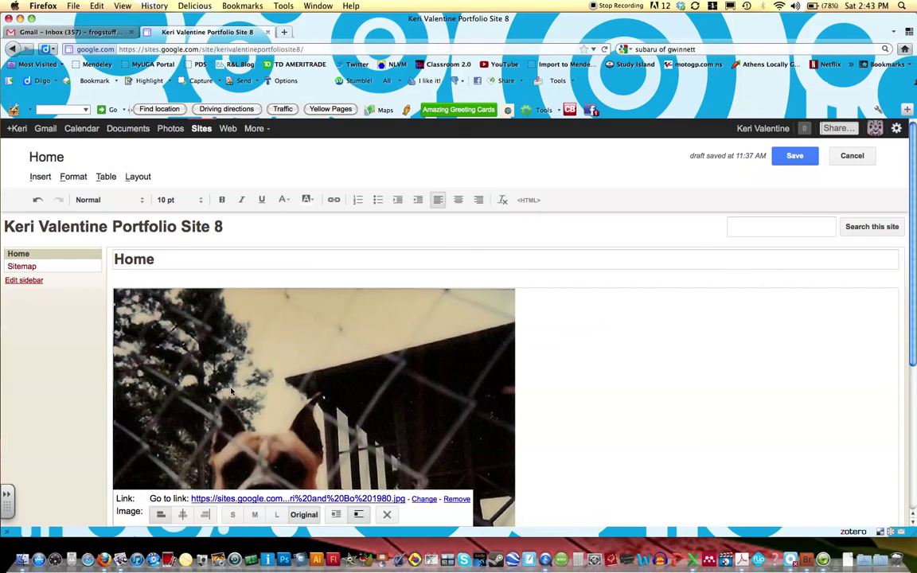
pyautogui.scroll(-5, 371, 326)
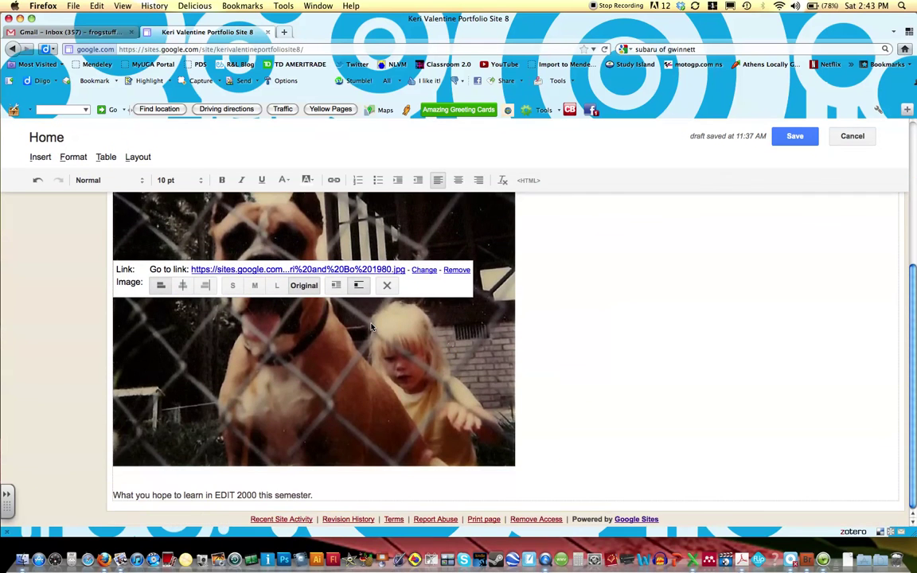
pyautogui.scroll(5, 371, 327)
pyautogui.scroll(-5, 371, 327)
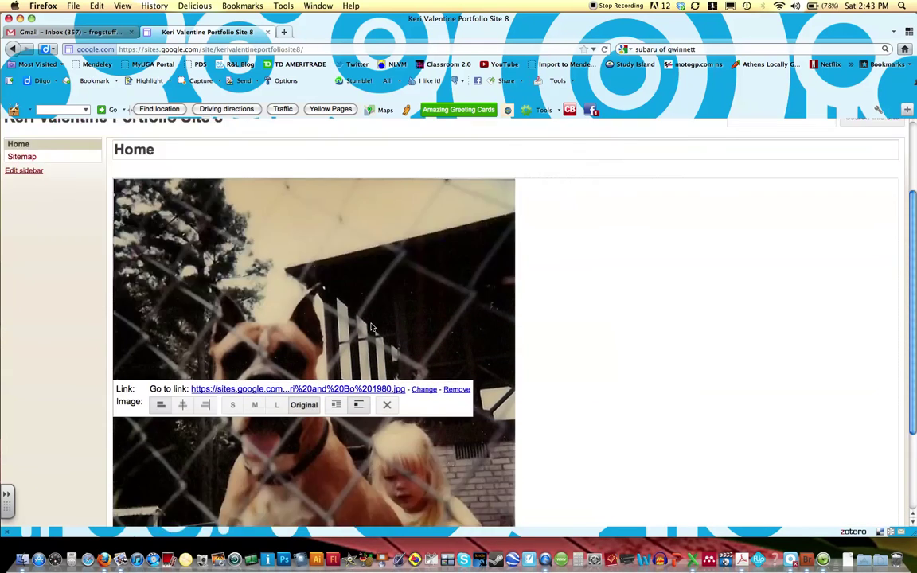
pyautogui.scroll(3, 371, 327)
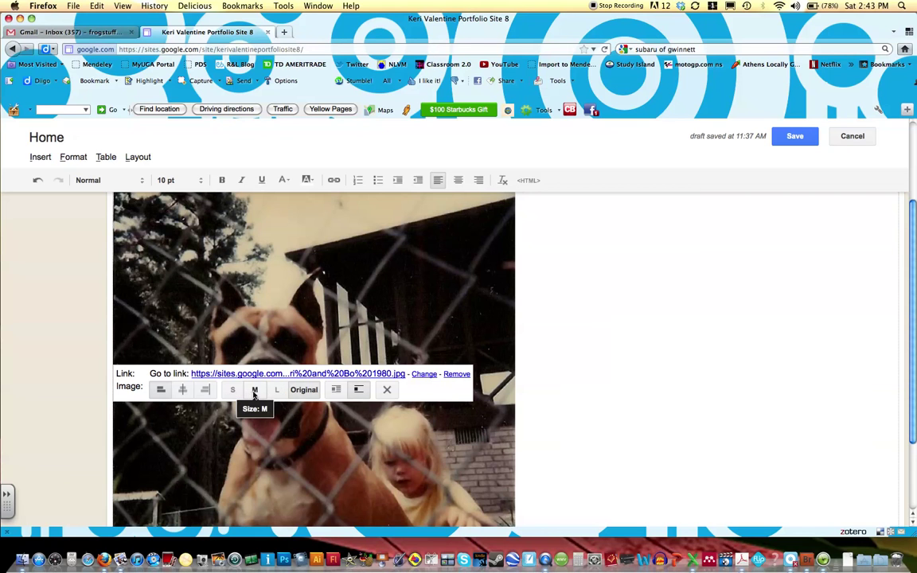
pyautogui.click(254, 390)
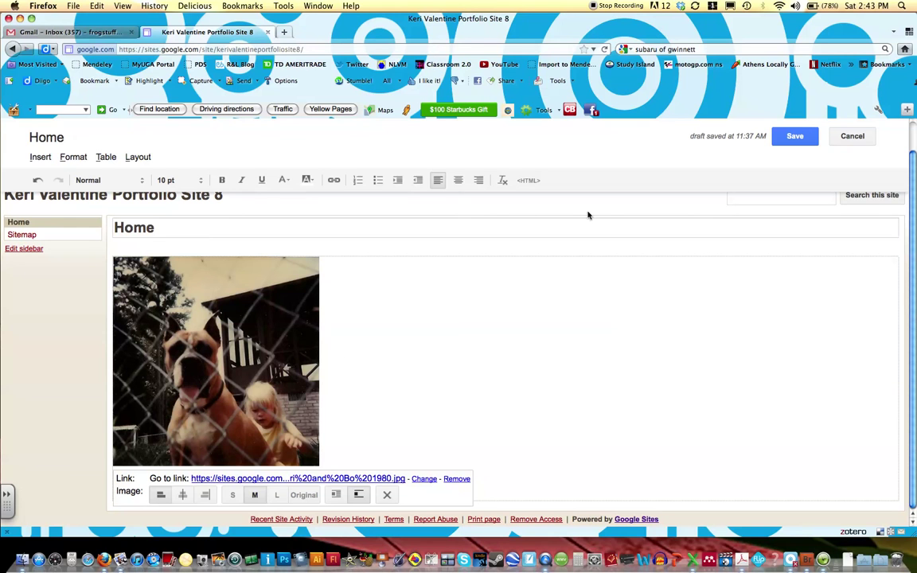
# Save the Home page edits
pyautogui.click(794, 136)
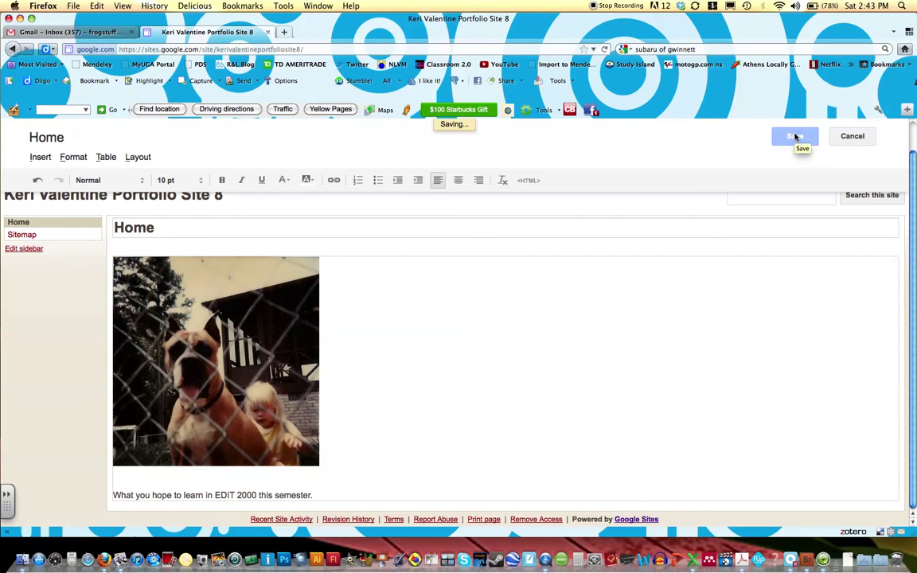